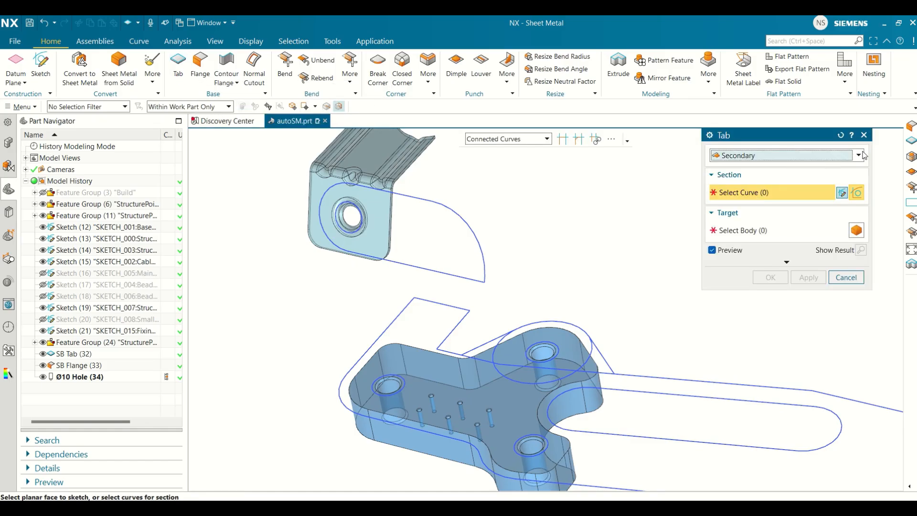
Step: Set the Tab type to Base and select the main plate region of the base sketch using Region Boundary Curves
left_click(863, 154)
left_click(821, 164)
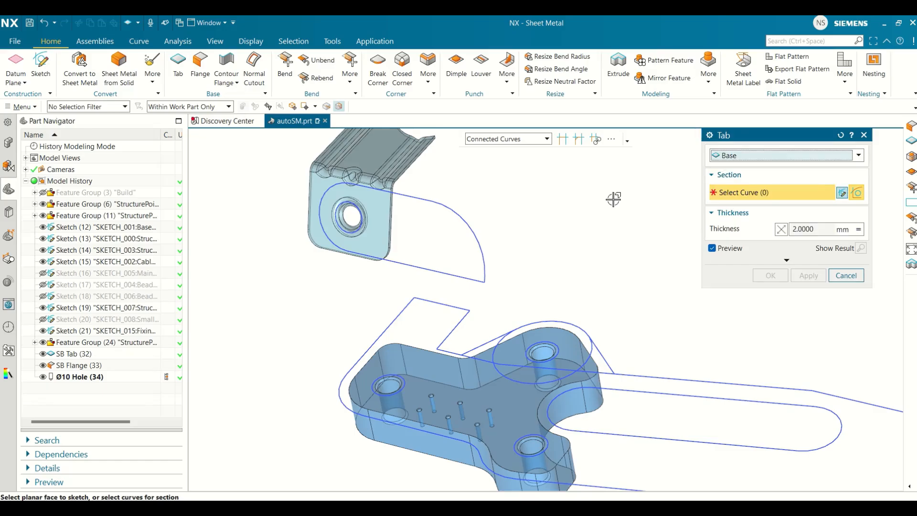
left_click(546, 139)
left_click(541, 221)
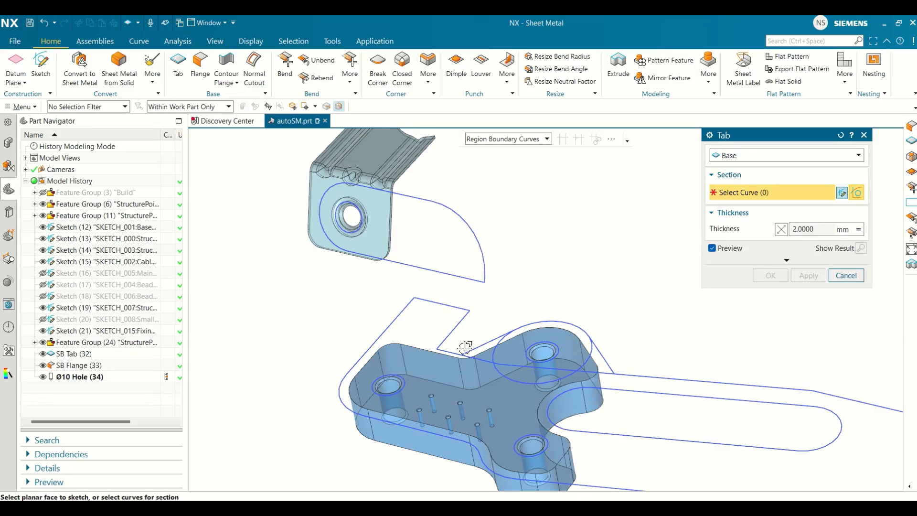
left_click(408, 311)
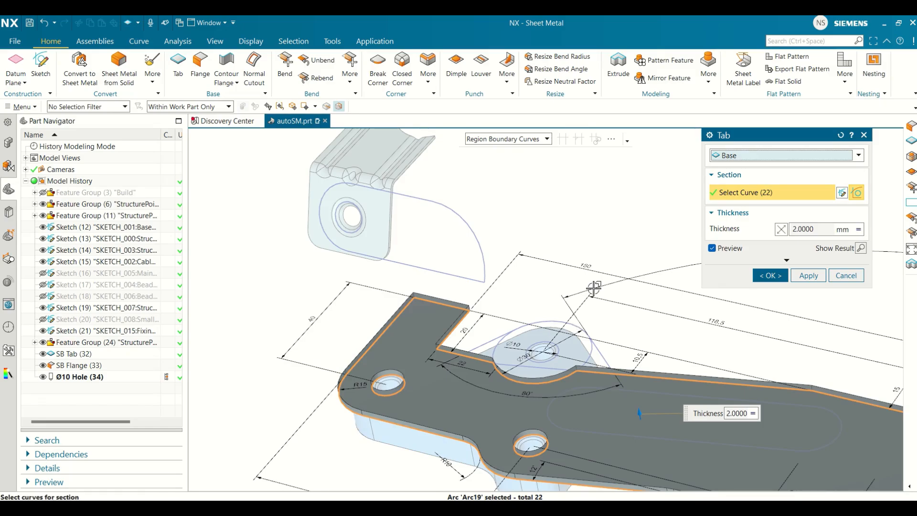
Step: Add the regions around the Ø10 hole in the Ø30 lobe to the section and create the 2 mm base tab
scroll(549, 210, "up", 5)
middle_click_drag(506, 192, 411, 207)
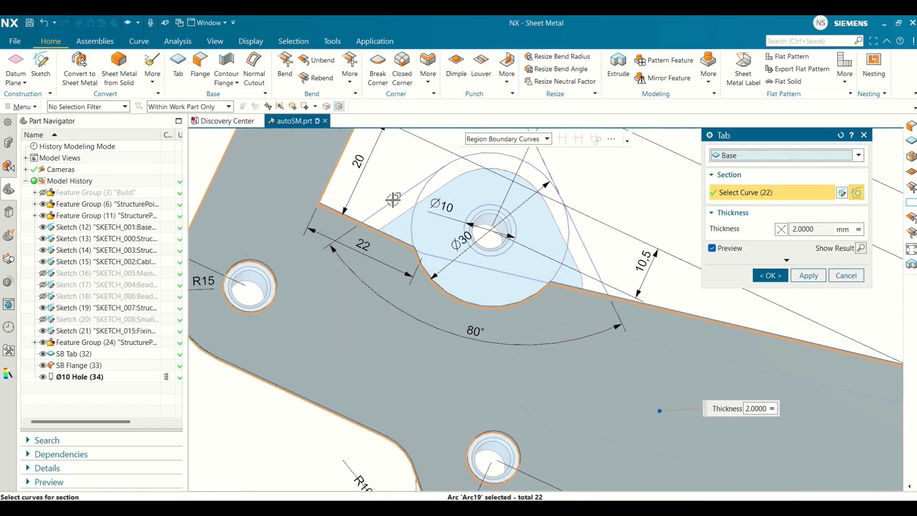
left_click(394, 199)
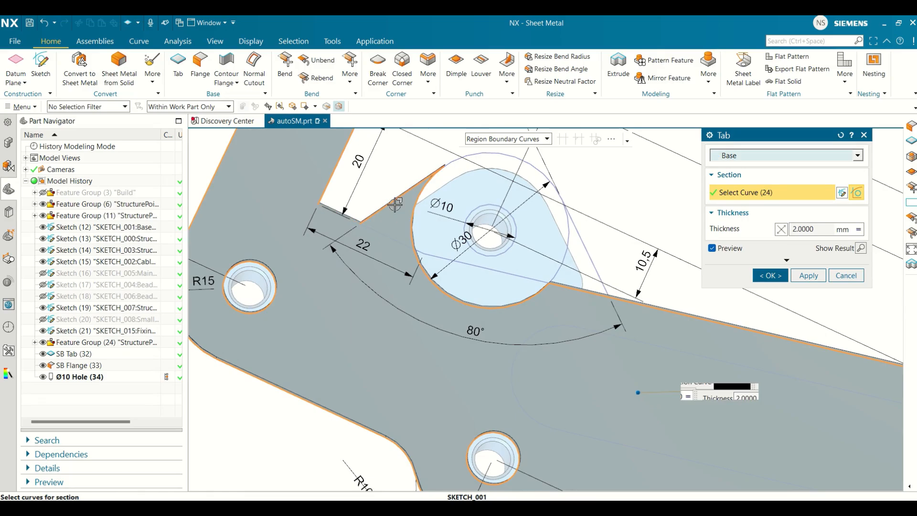
left_click(584, 265)
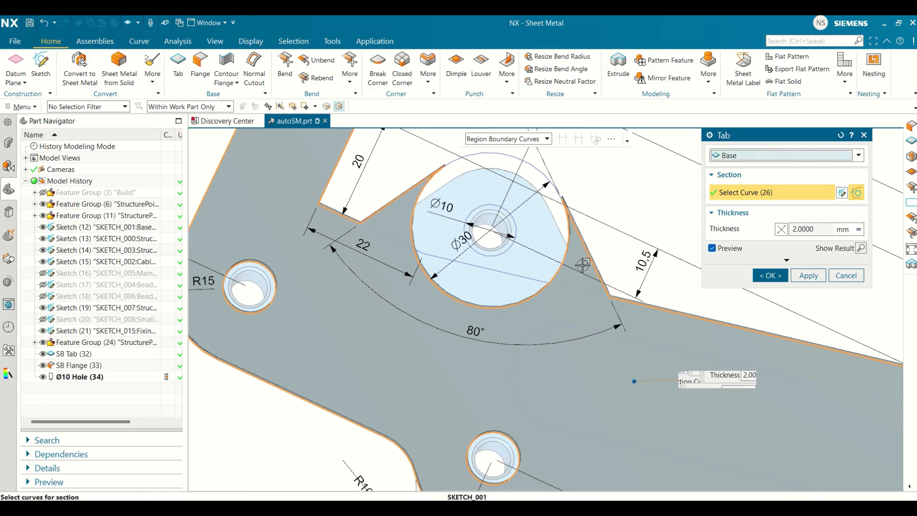
left_click(528, 169)
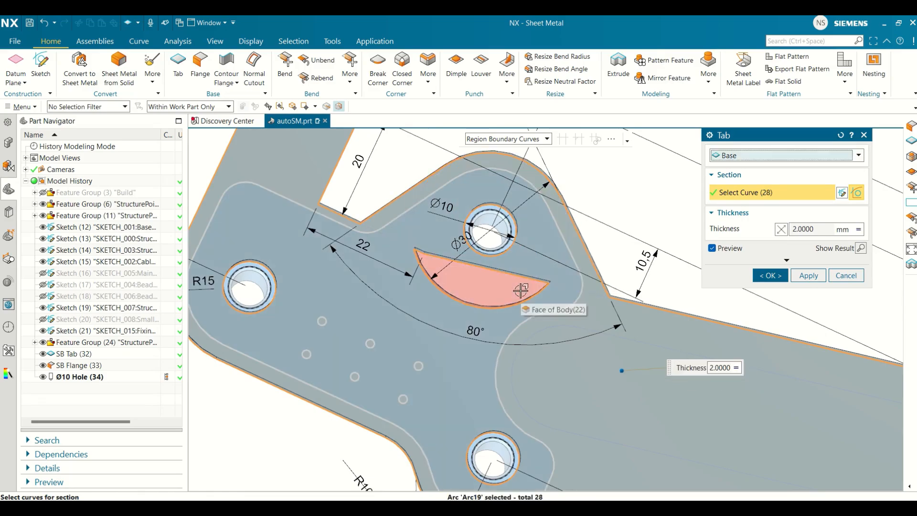
left_click(520, 290)
middle_click_drag(256, 432, 279, 436)
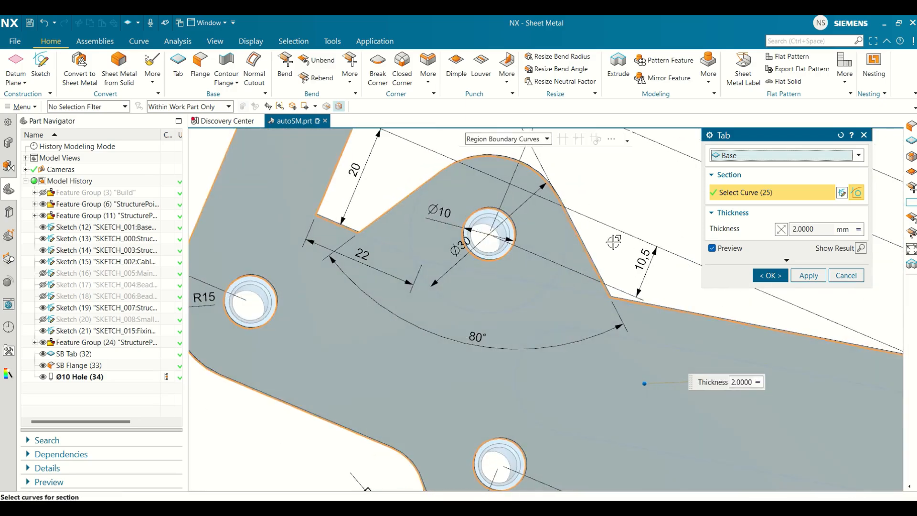
middle_click_drag(608, 243, 604, 246)
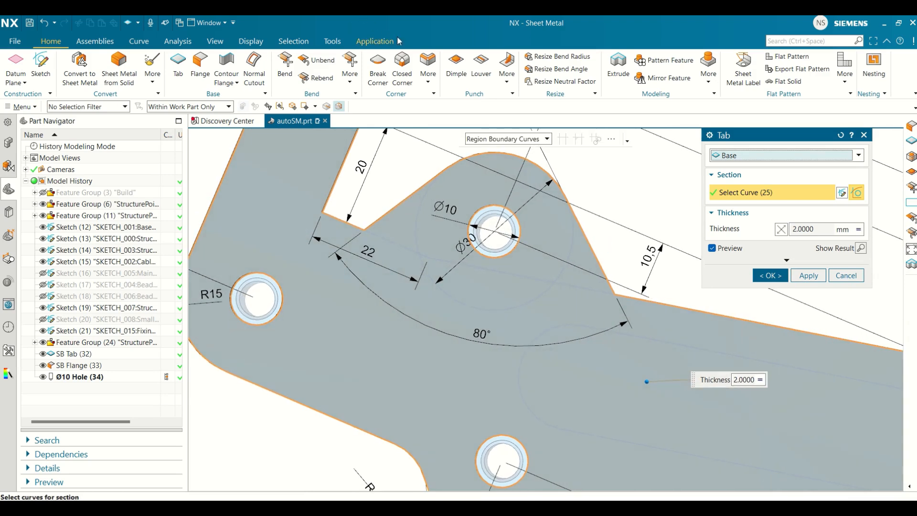
left_click(384, 36)
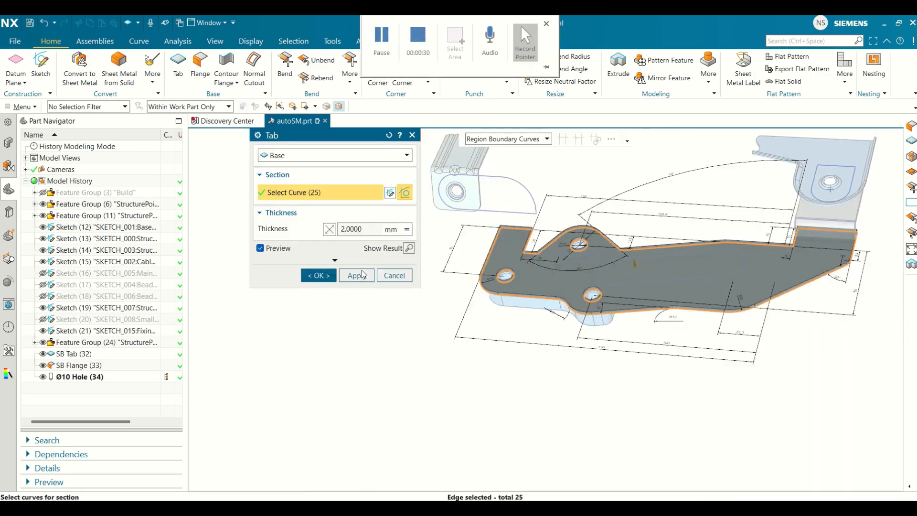
left_click(323, 274)
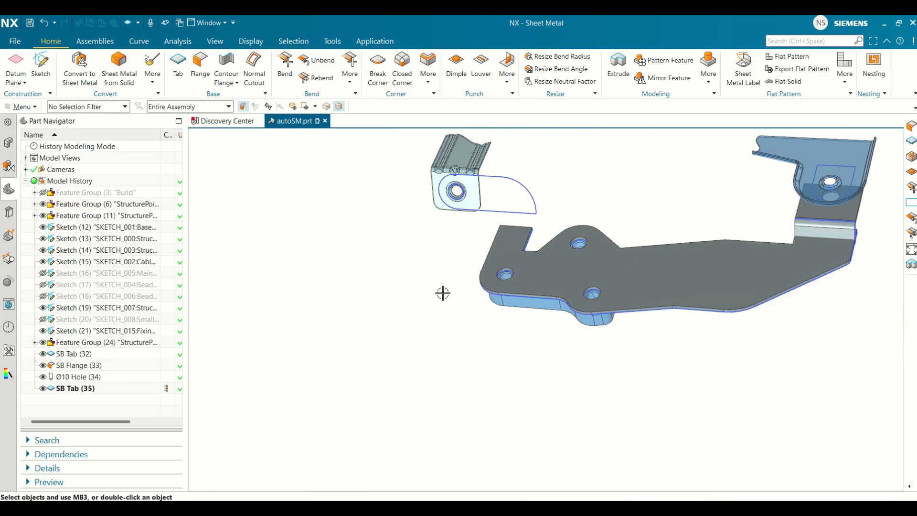
Step: Create a separate 2 mm Base tab from the region of SKETCH_000 around the upper bracket's hole
scroll(467, 266, "up", 3)
scroll(504, 218, "down", 1)
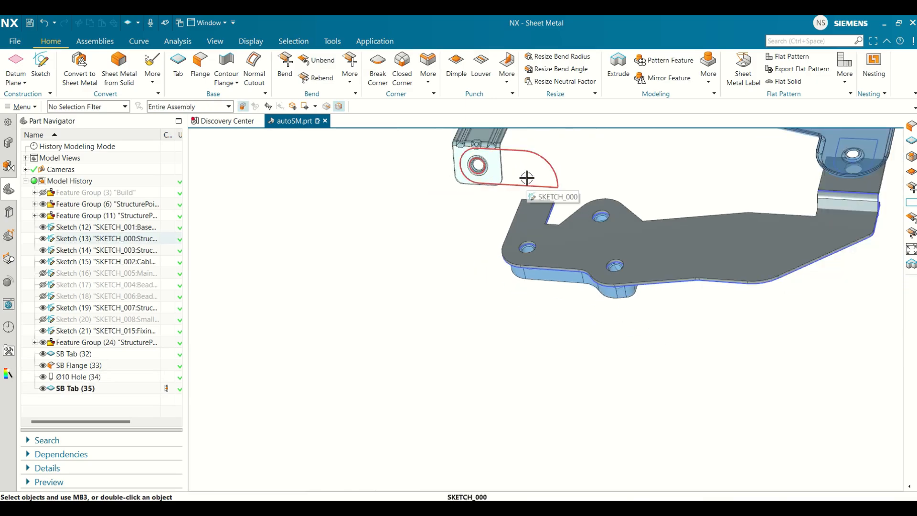
left_click(178, 67)
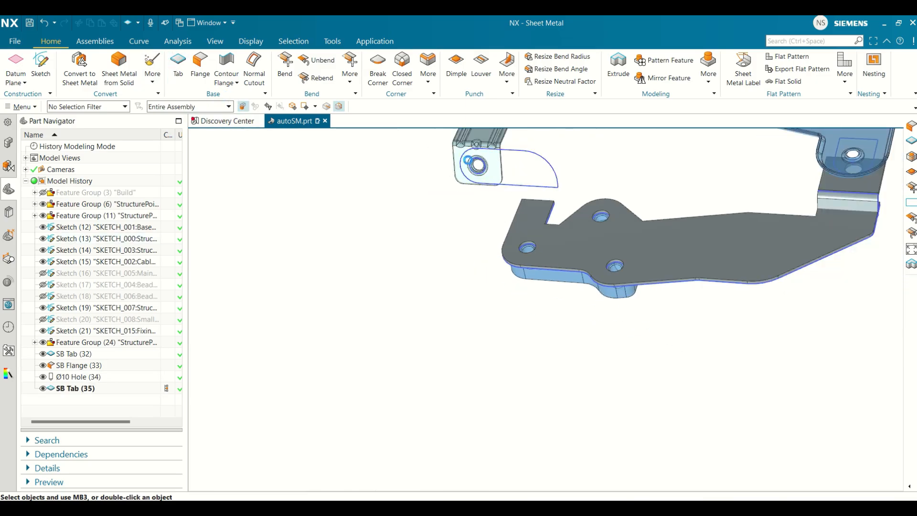
left_click(532, 165)
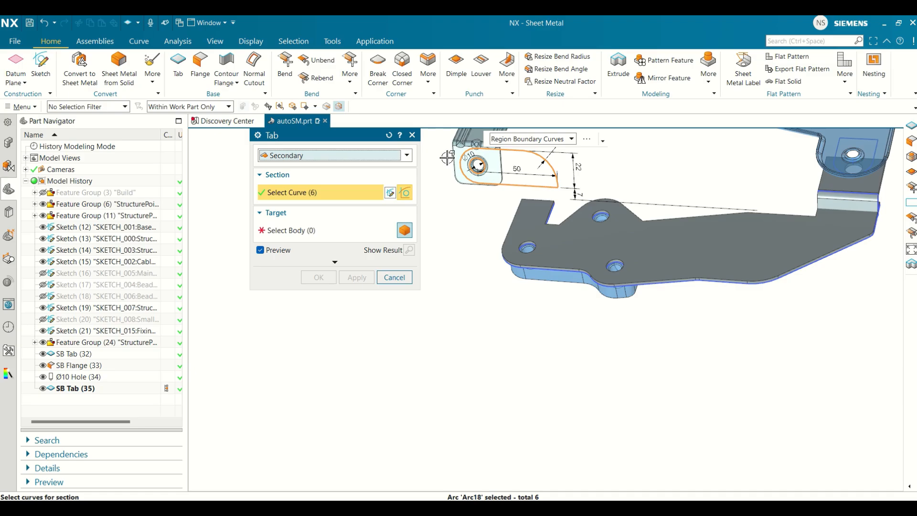
left_click(409, 157)
left_click(357, 168)
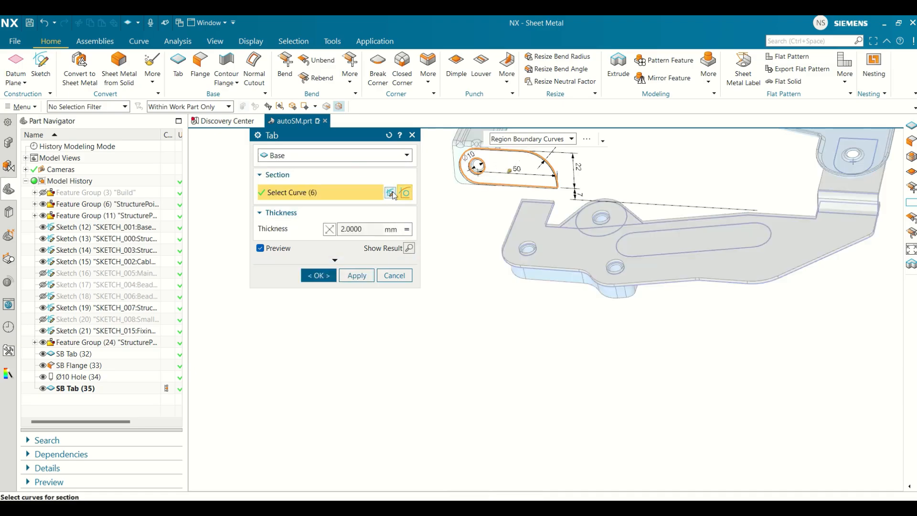
left_click(409, 249)
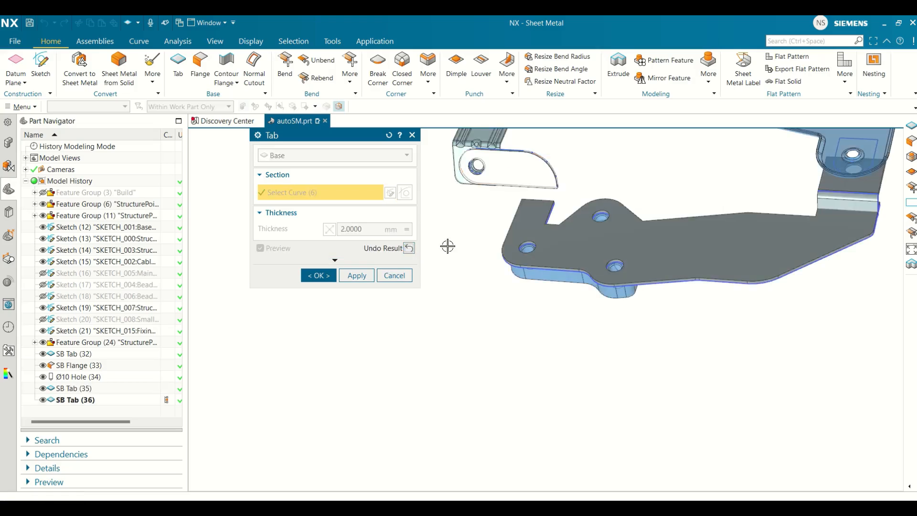
middle_click_drag(573, 183, 591, 163)
left_click(318, 276)
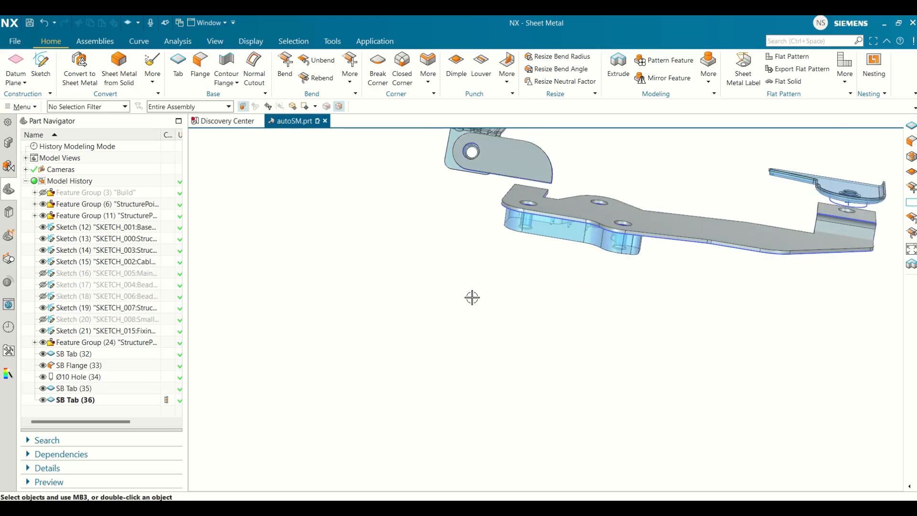
Step: Start a Bridge Bend and set its type to Fold Transition
scroll(497, 283, "down", 3)
middle_click_drag(512, 281, 550, 178)
scroll(540, 221, "down", 1)
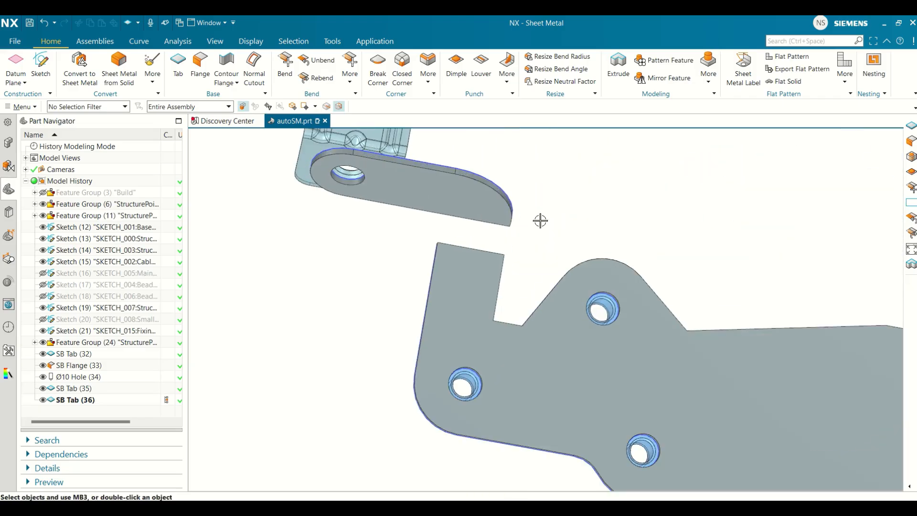
mouse_move(541, 220)
middle_mouse_down()
mouse_move(559, 202)
mouse_move(544, 220)
middle_mouse_up()
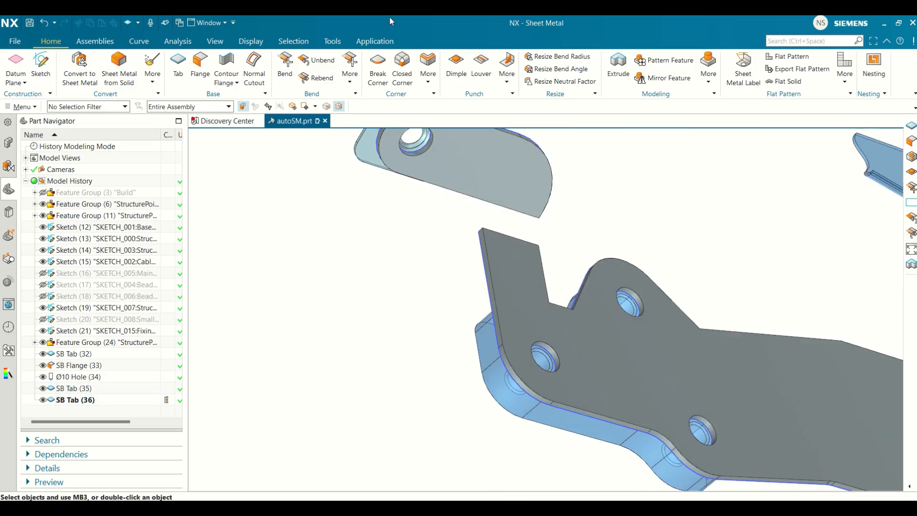
left_click(384, 41)
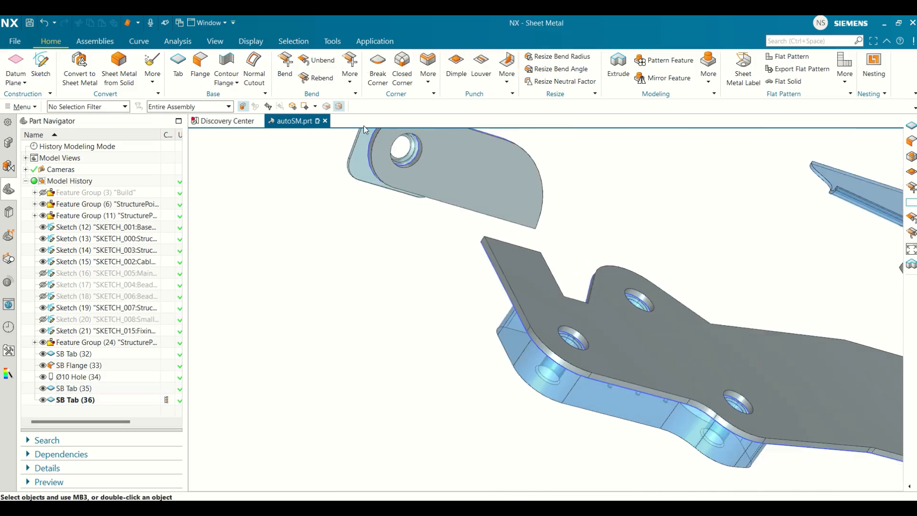
left_click(353, 83)
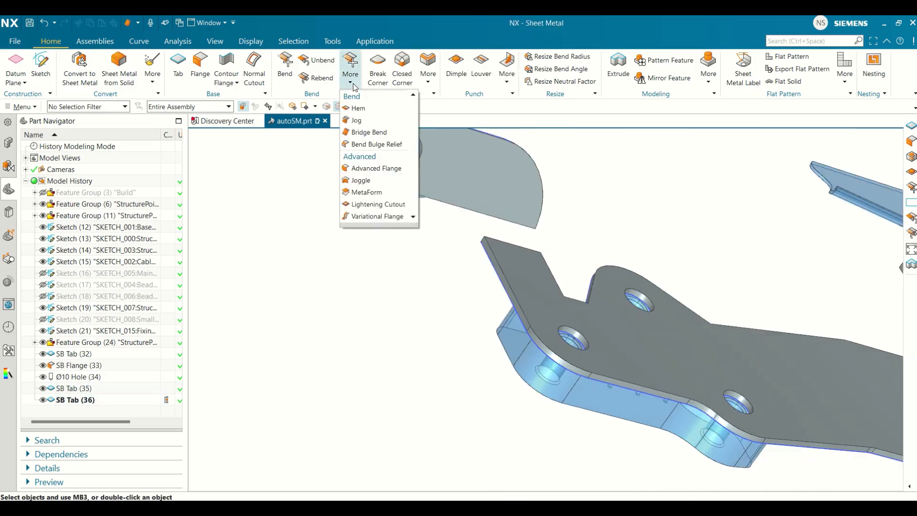
left_click(403, 135)
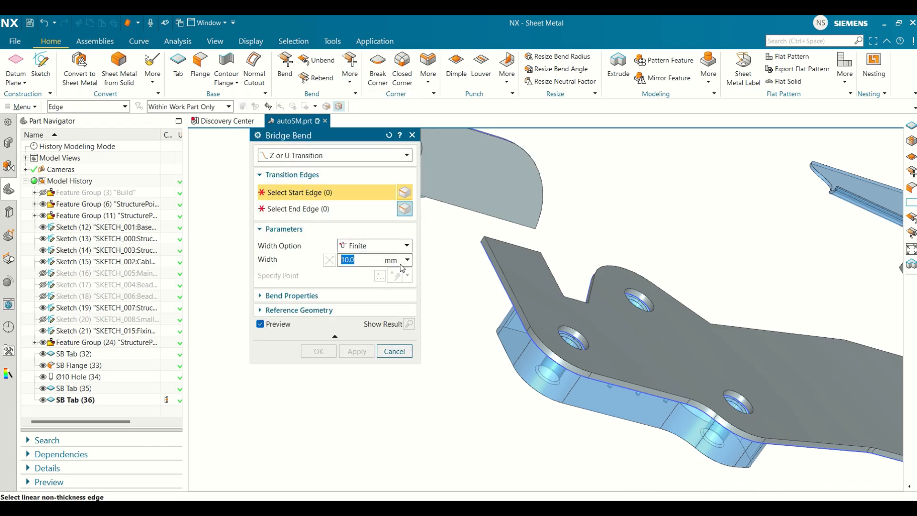
left_click(352, 160)
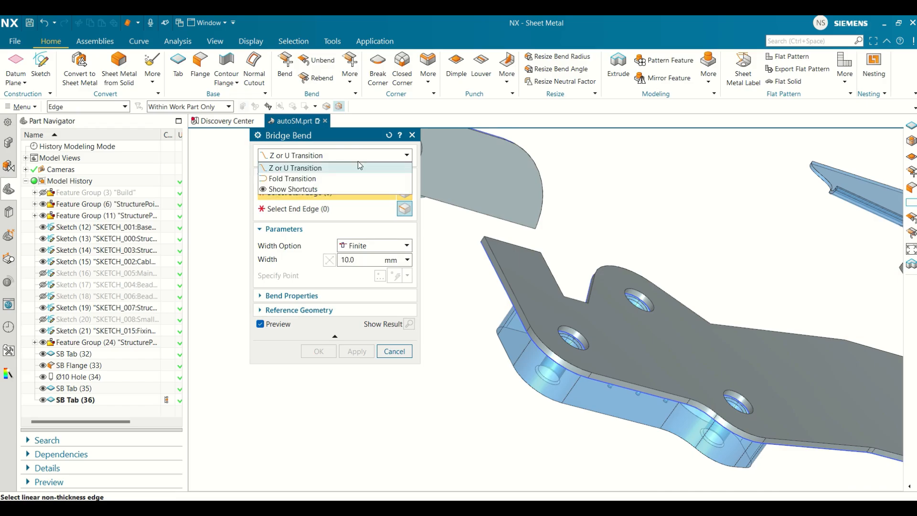
left_click(361, 178)
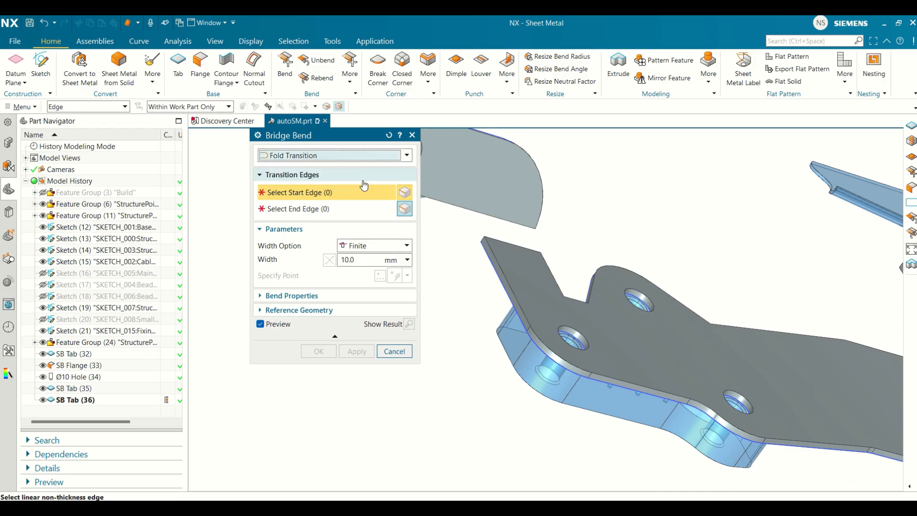
Step: Set the bridge bend's width option to Full Start Edge and define its bend properties by Bend
left_click(395, 249)
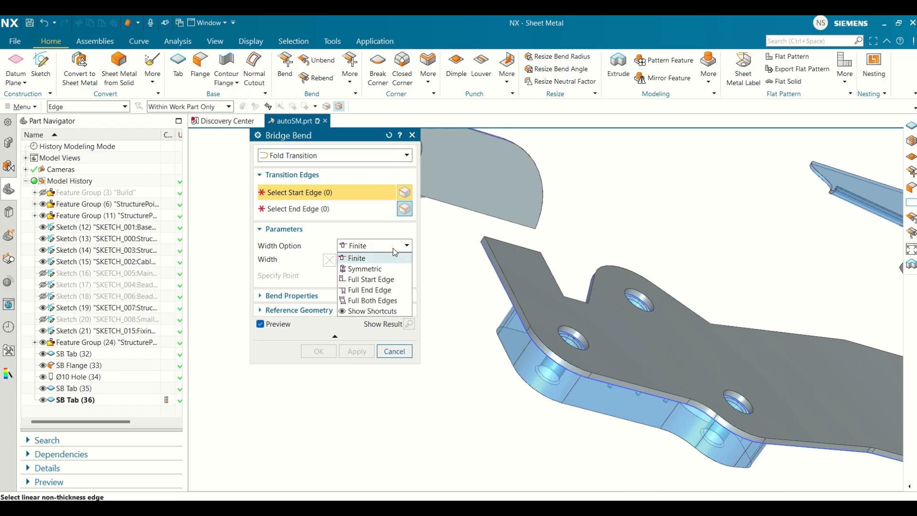
left_click(395, 281)
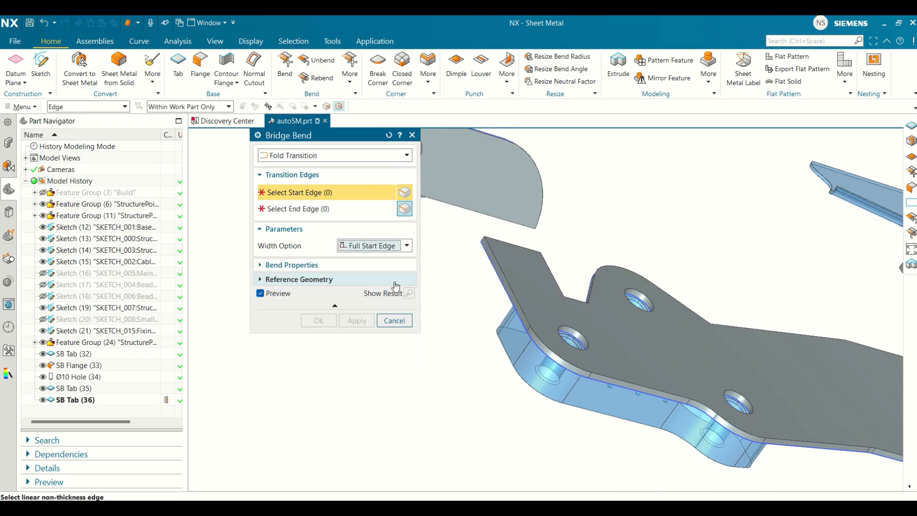
left_click(321, 266)
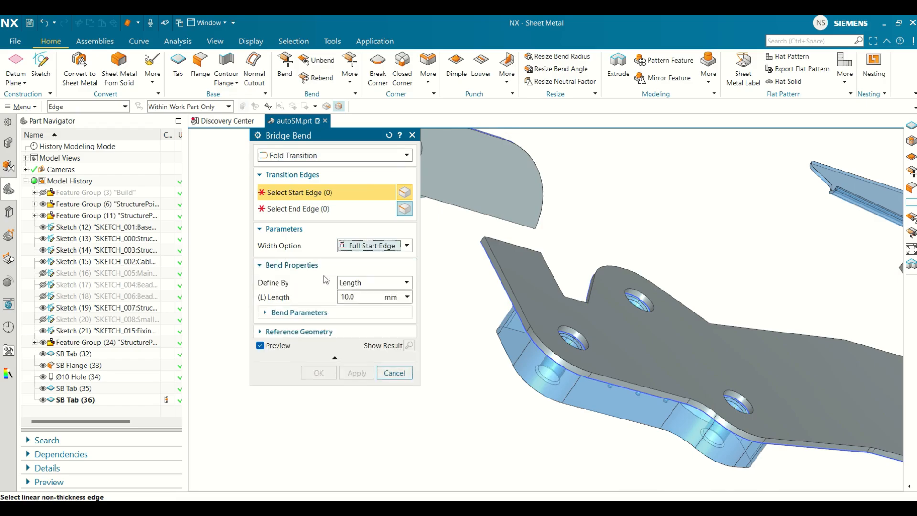
left_click(391, 283)
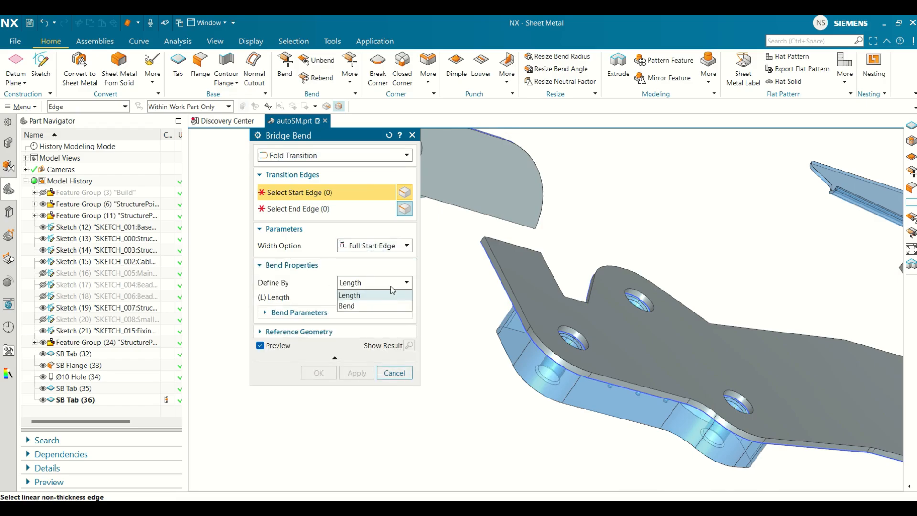
left_click(391, 305)
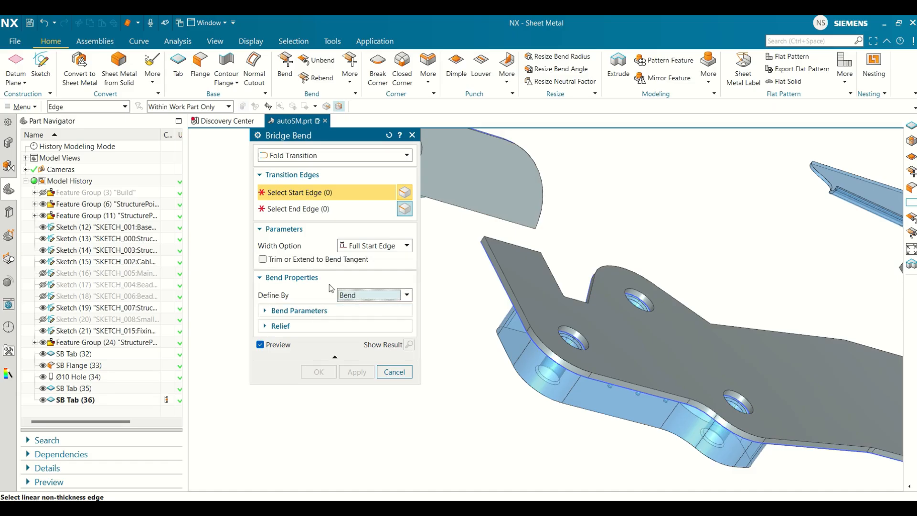
Step: Create the bridge bend from the end edge of the base plate's arm to the straight lower edge of the upright tab
left_click(506, 242)
scroll(505, 243, "up", 5)
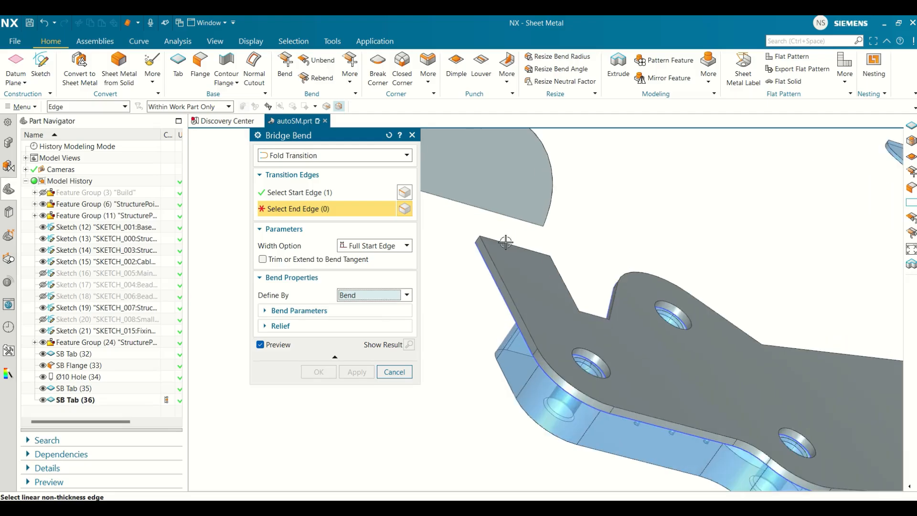
left_click(510, 204)
middle_click_drag(591, 220, 671, 227)
left_click(323, 374)
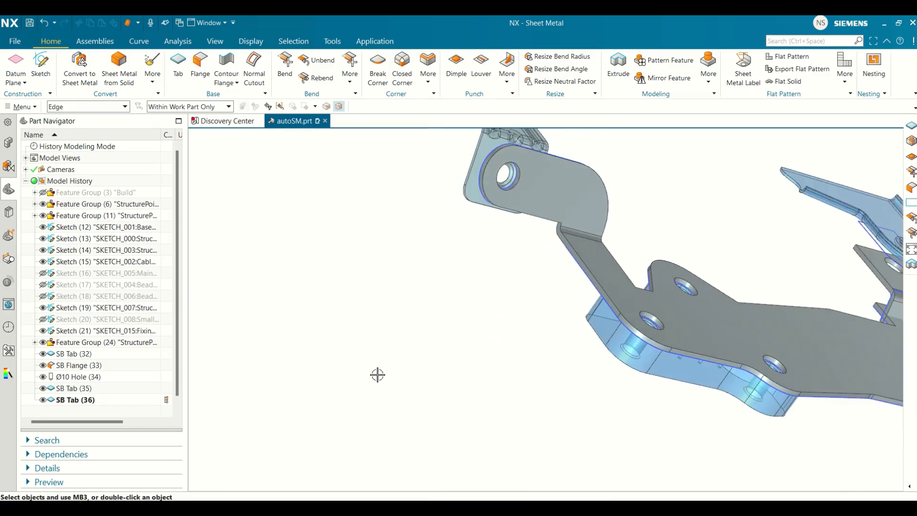
Step: Start a user-defined Lightening Cutout from the slot sketch on the base plate and set its length to 2.5 mm
scroll(509, 311, "down", 3)
scroll(669, 256, "up", 3)
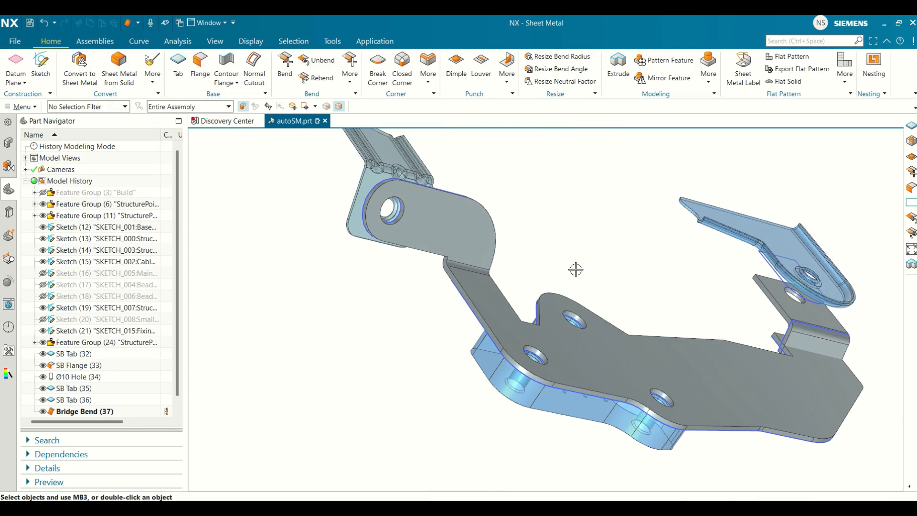
mouse_move(576, 270)
middle_mouse_down()
mouse_move(591, 272)
mouse_move(583, 271)
middle_mouse_up()
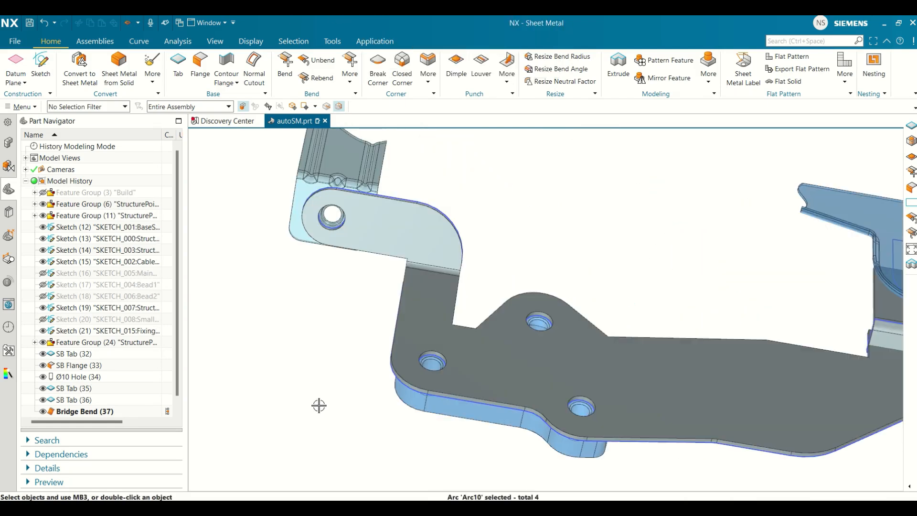
left_click(351, 83)
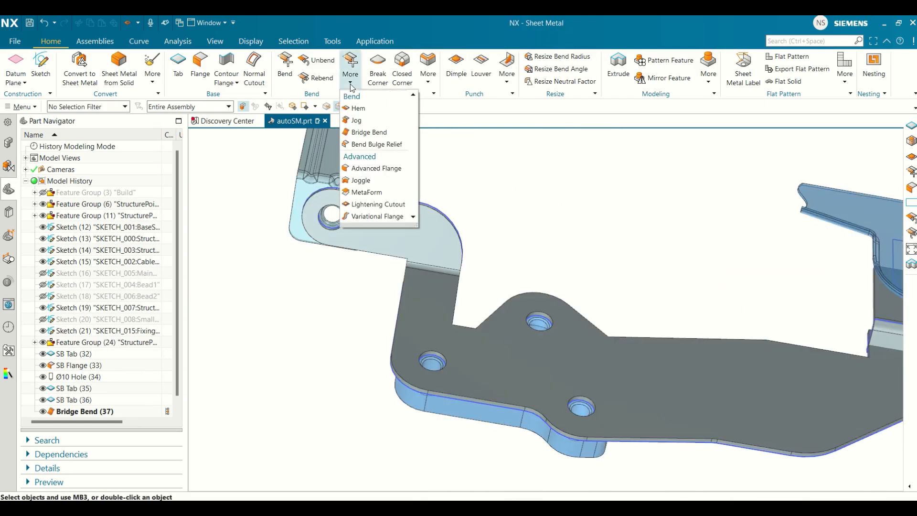
left_click(393, 205)
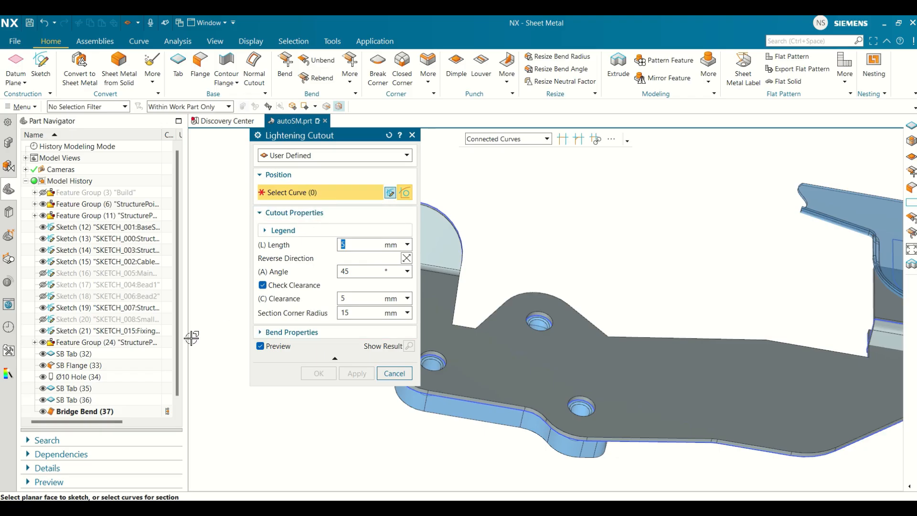
left_click(151, 261)
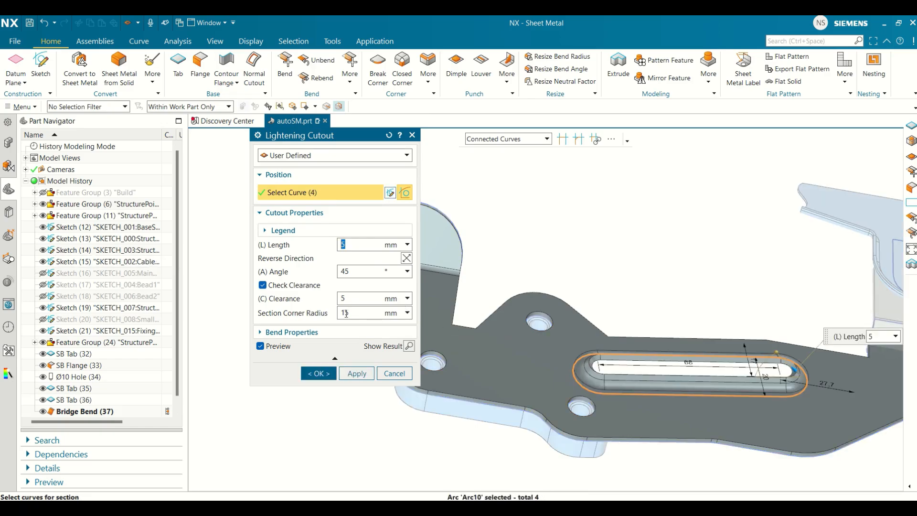
left_click(365, 233)
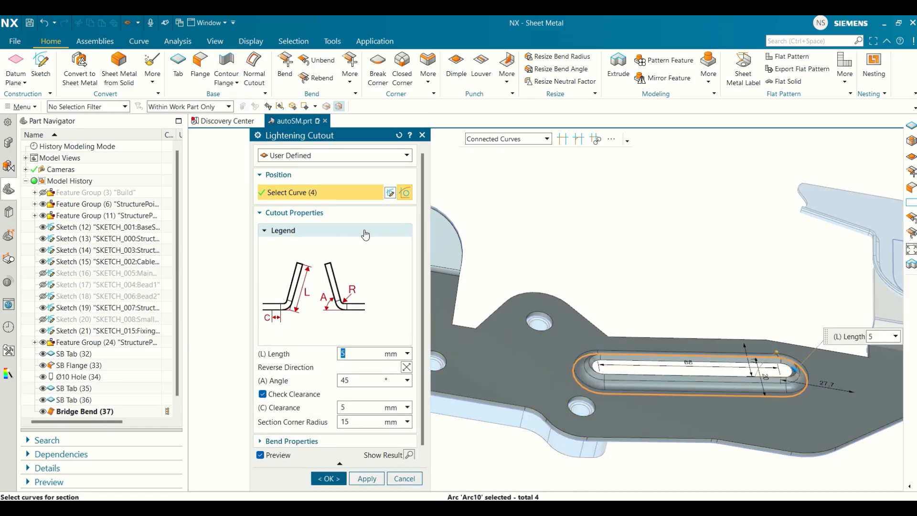
left_click(365, 233)
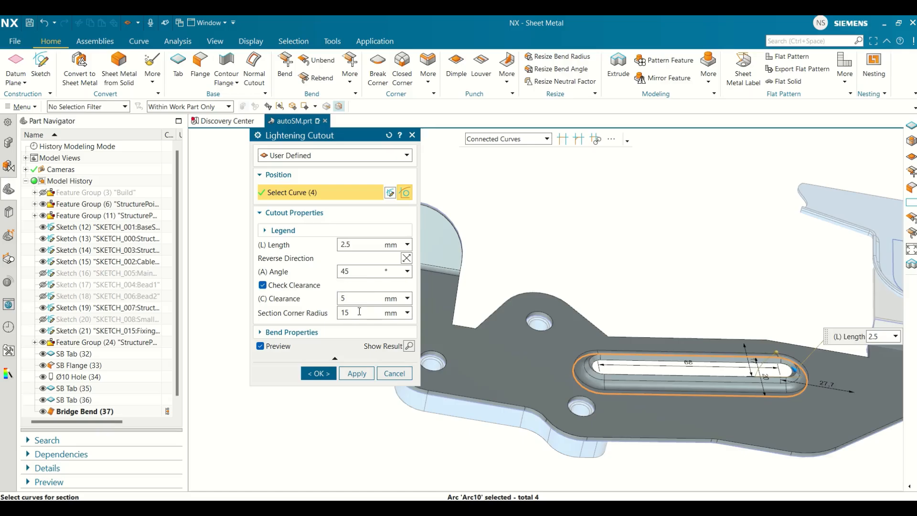
Step: Set the lightening cutout's die radius to 3 mm and create the cutout
left_click(318, 332)
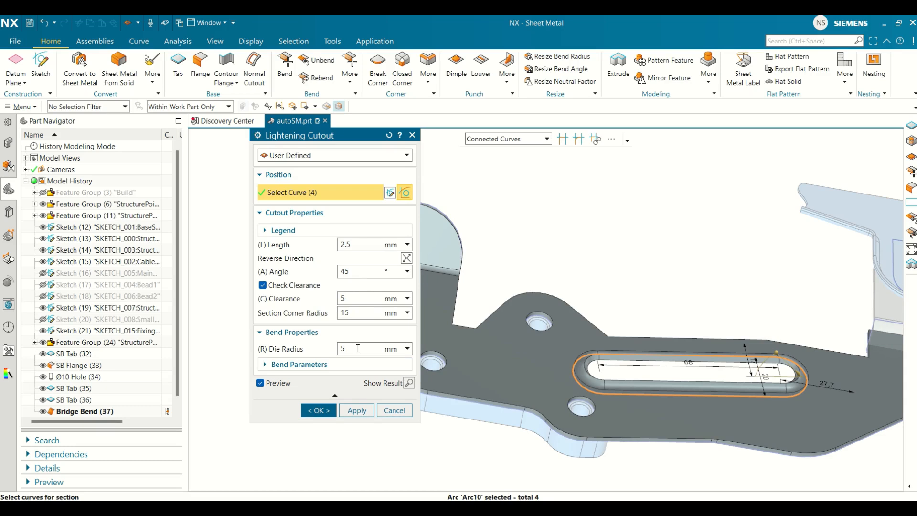
left_click(409, 383)
mouse_move(672, 303)
middle_mouse_down()
mouse_move(647, 300)
mouse_move(684, 301)
middle_mouse_up()
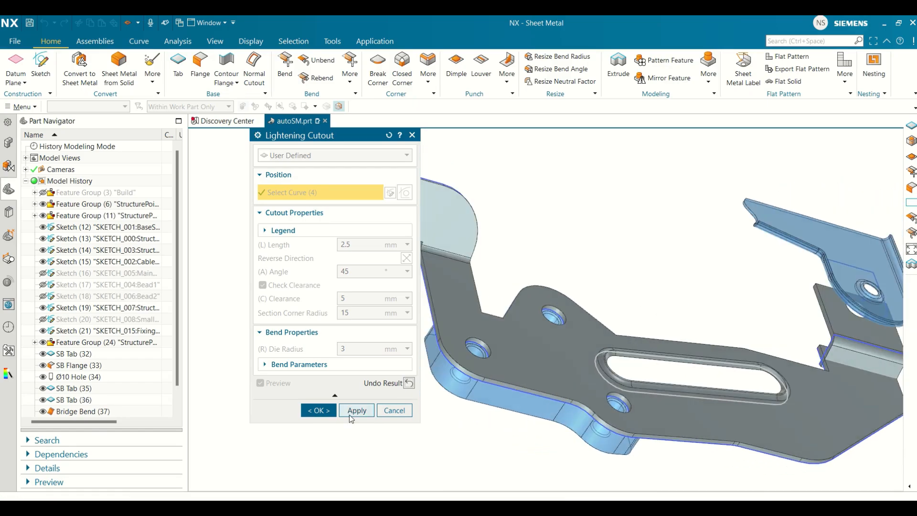
left_click(319, 410)
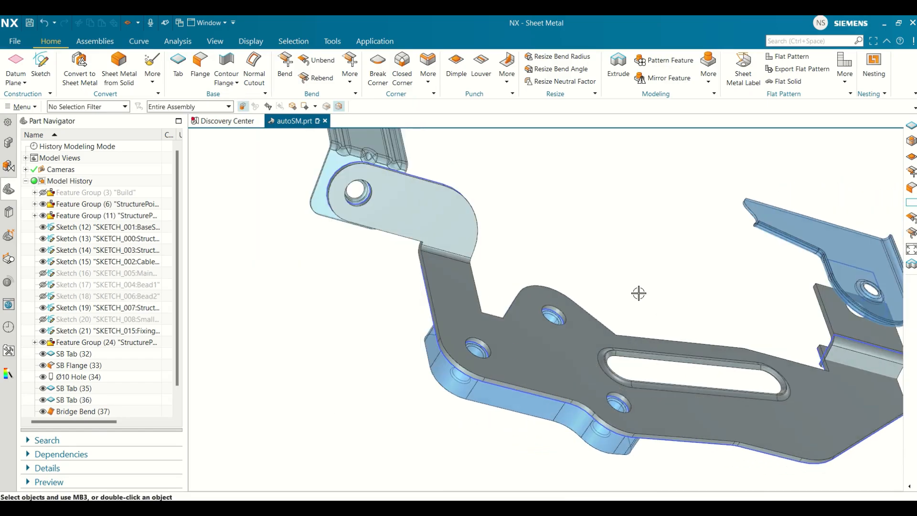
middle_click_drag(640, 291, 640, 266)
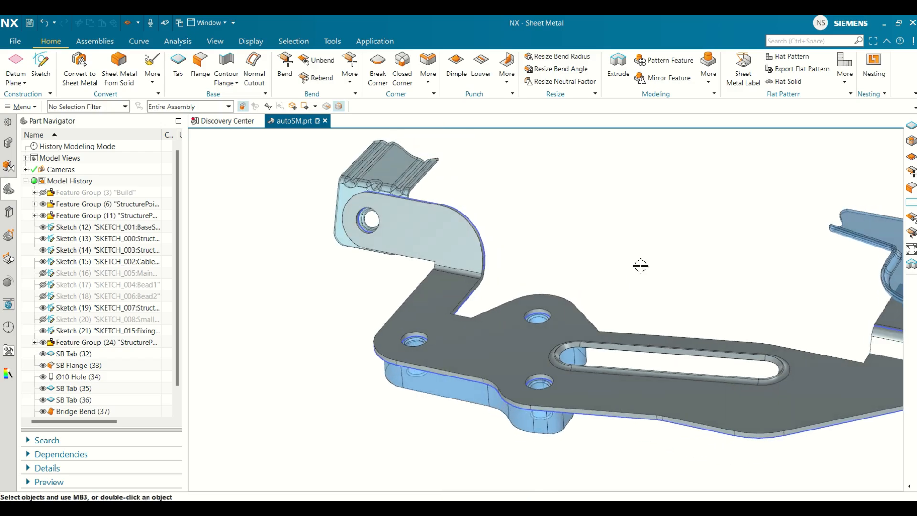
left_click(428, 80)
left_click(353, 82)
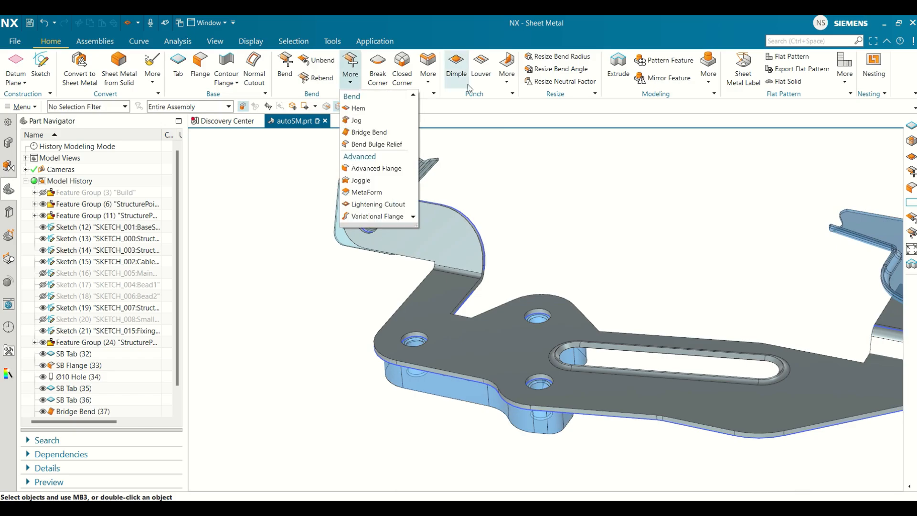
left_click(507, 83)
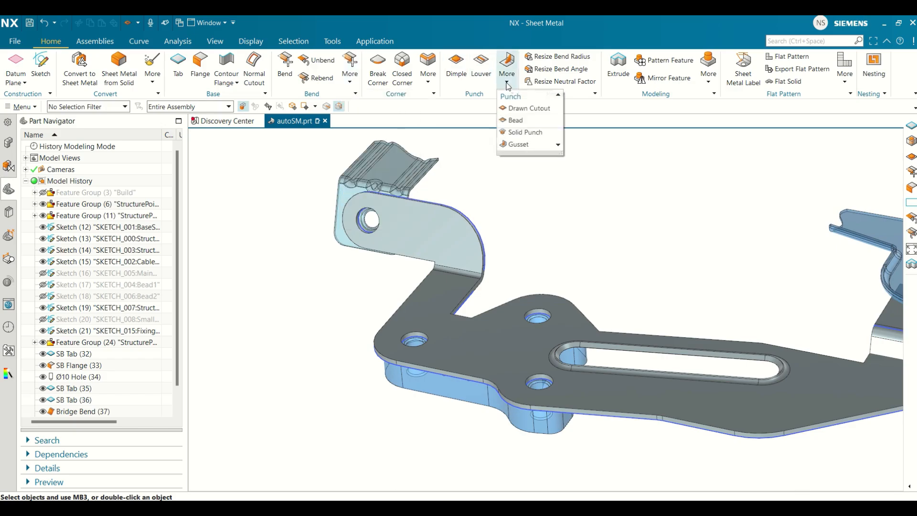
left_click(516, 120)
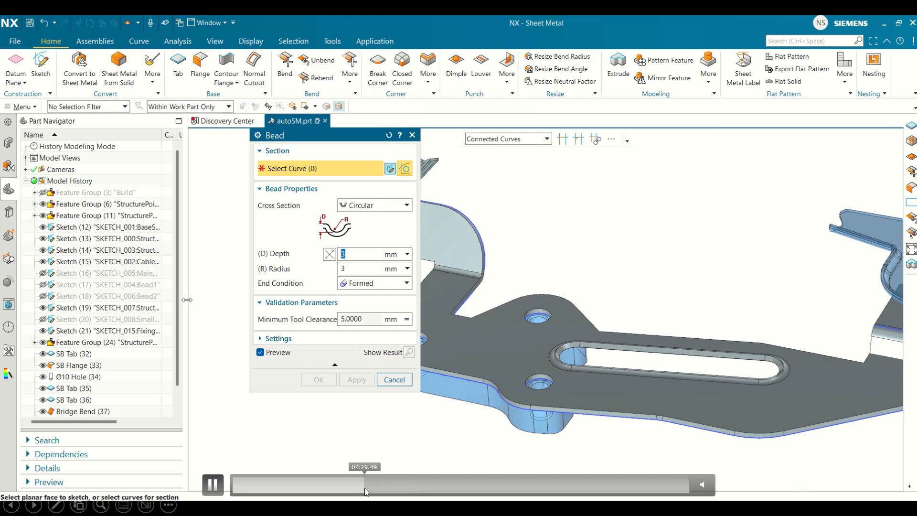
left_click(142, 286)
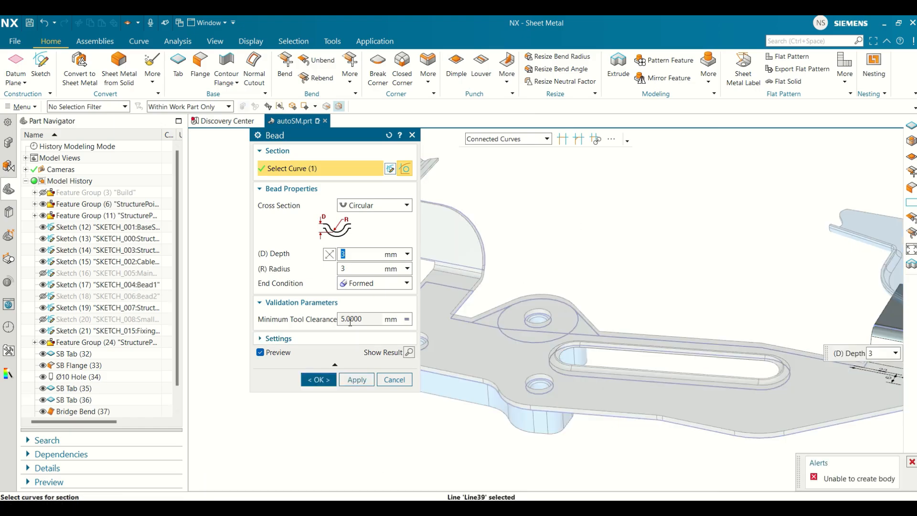
mouse_move(656, 286)
middle_mouse_down()
mouse_move(622, 284)
mouse_move(648, 275)
mouse_move(620, 277)
middle_mouse_up()
left_click(130, 297)
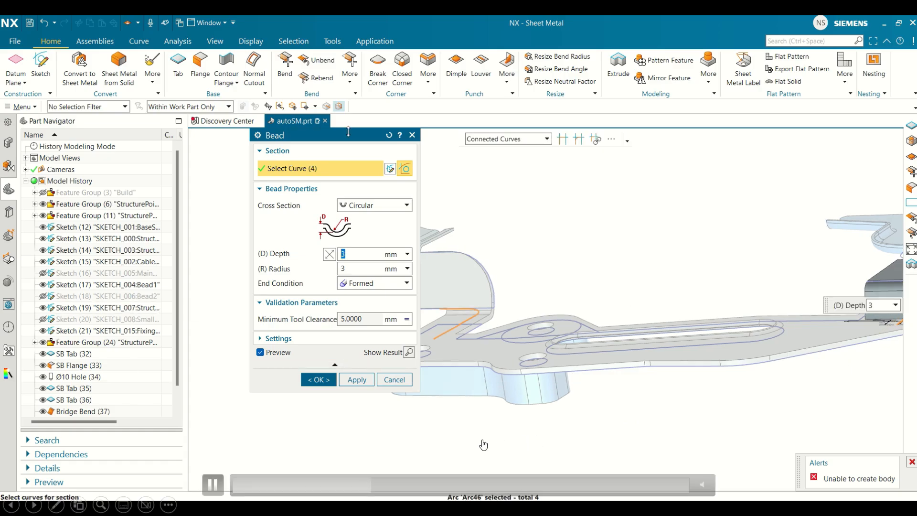
left_click(413, 136)
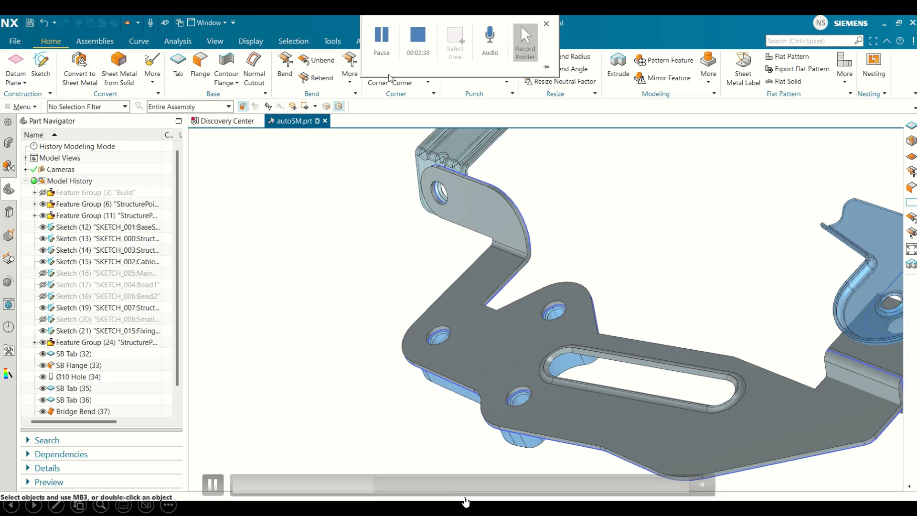
Step: Start a new Bead feature for the base plate
left_click(507, 72)
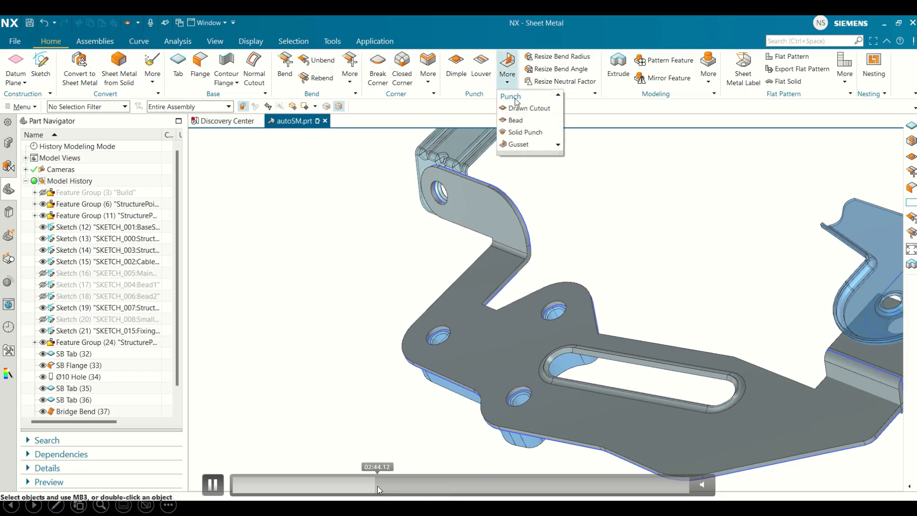
left_click(520, 121)
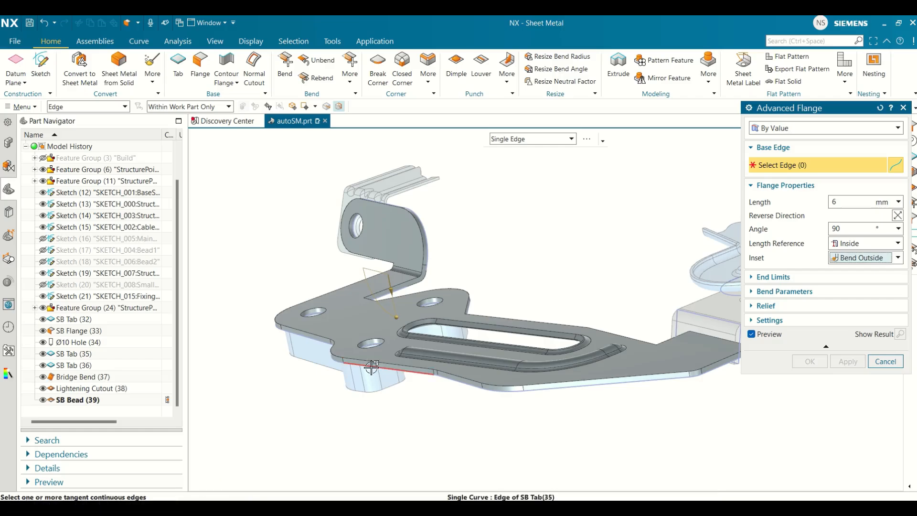
mouse_move(460, 482)
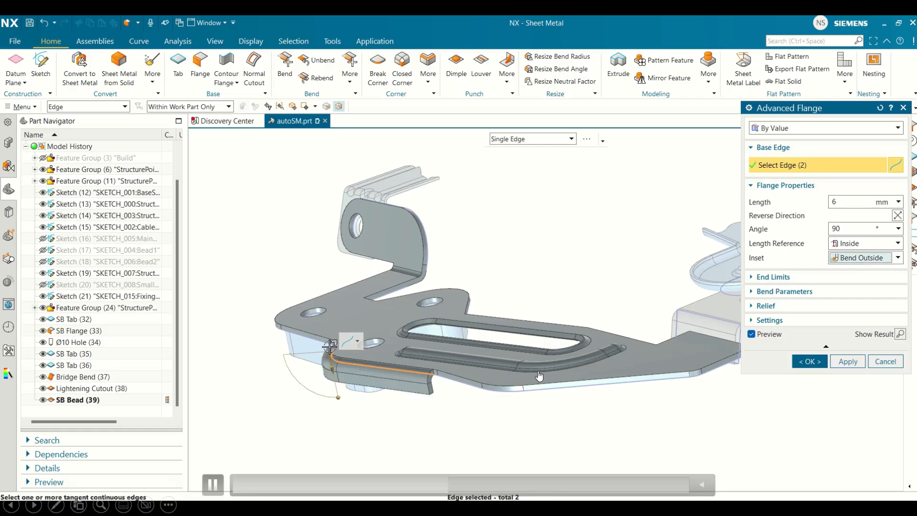
left_click(460, 482)
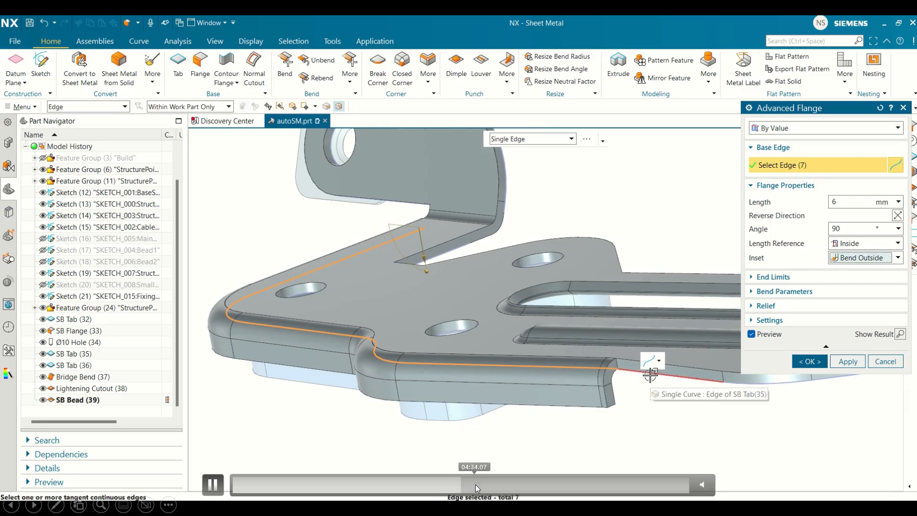
left_click(473, 484)
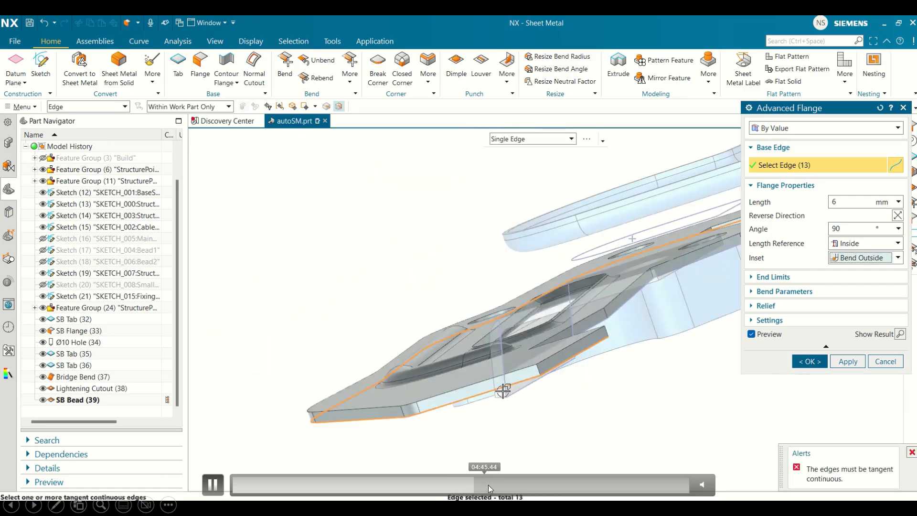
left_click(489, 485)
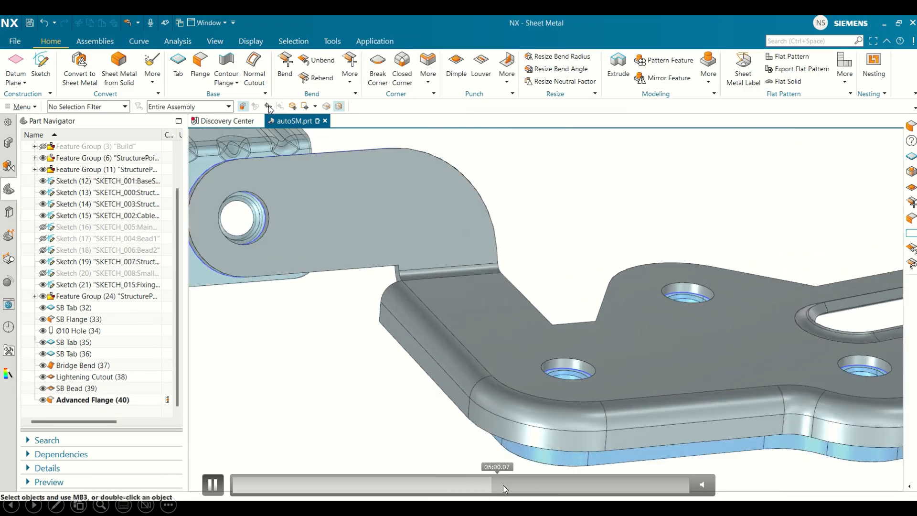
left_click(499, 486)
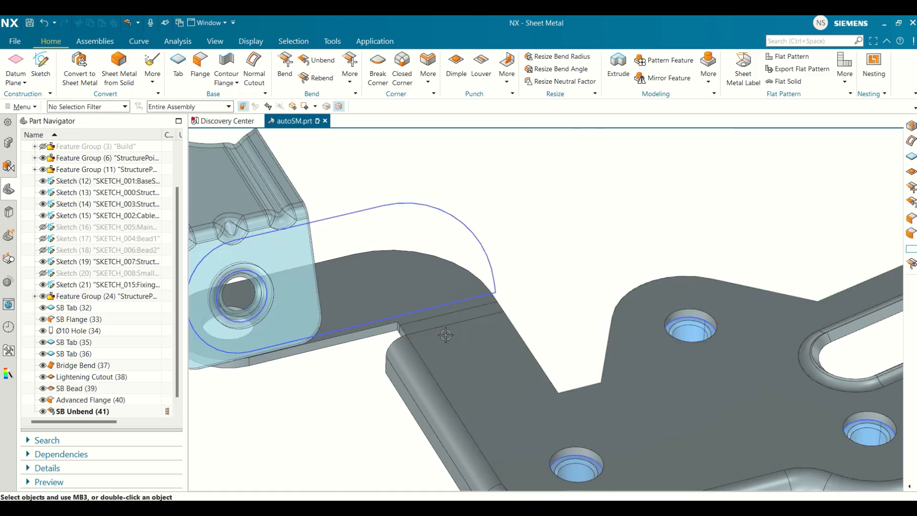
mouse_move(243, 311)
mouse_move(88, 493)
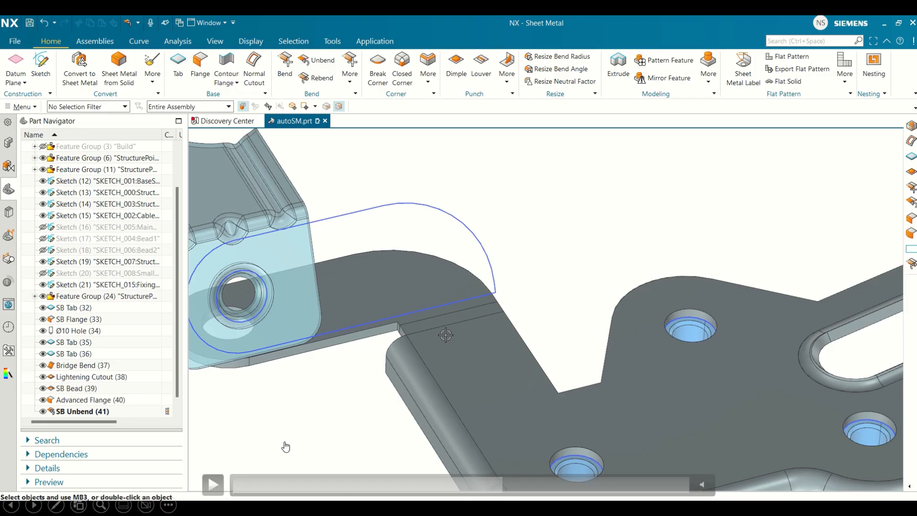
left_click(497, 486)
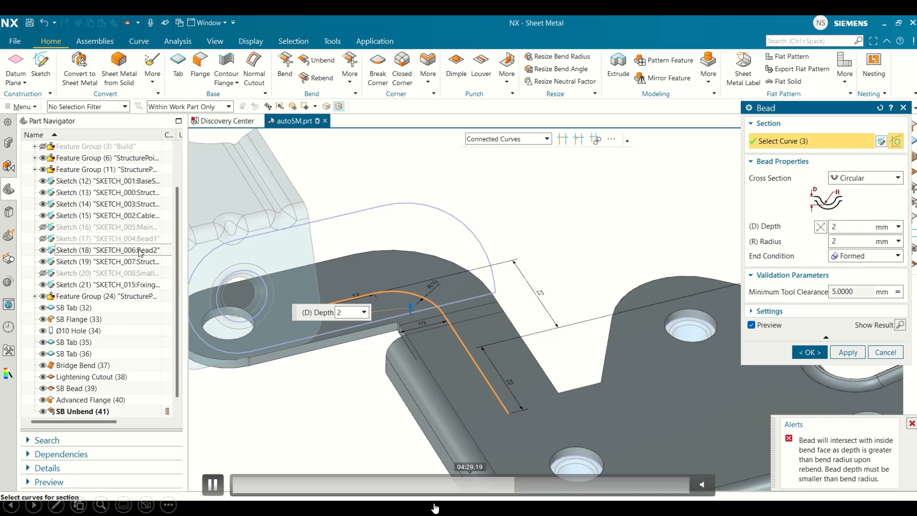
left_click(218, 490)
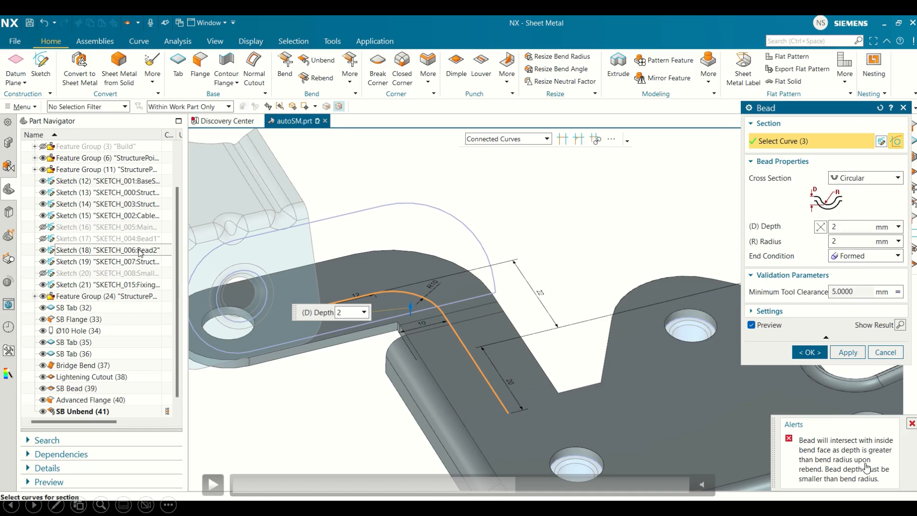
left_click(530, 486)
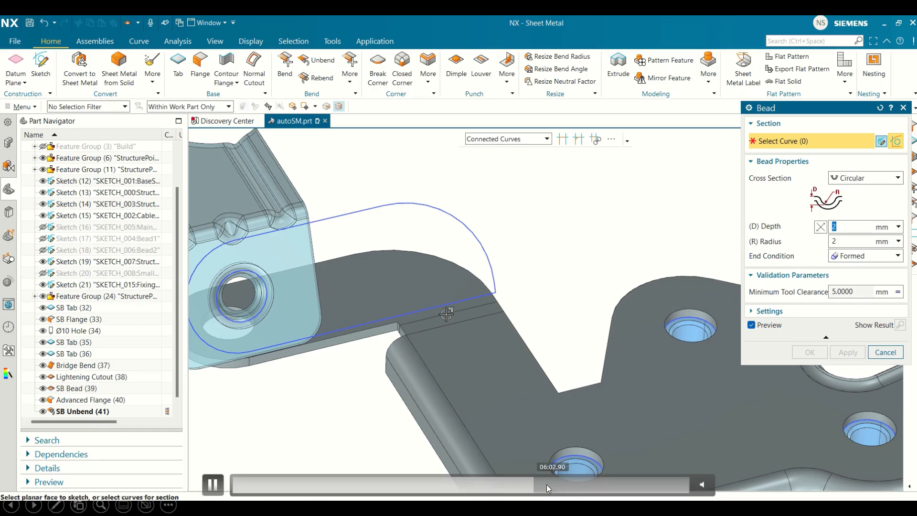
left_click(541, 483)
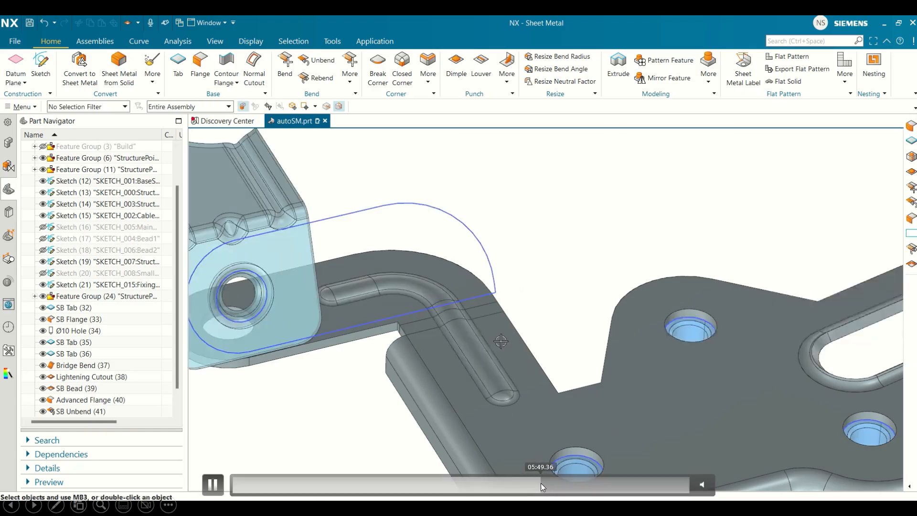
left_click(539, 485)
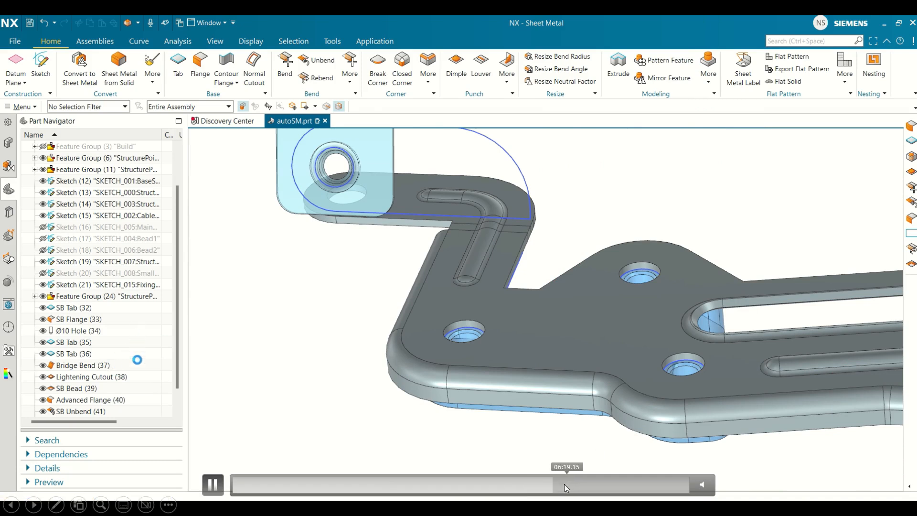
left_click(560, 485)
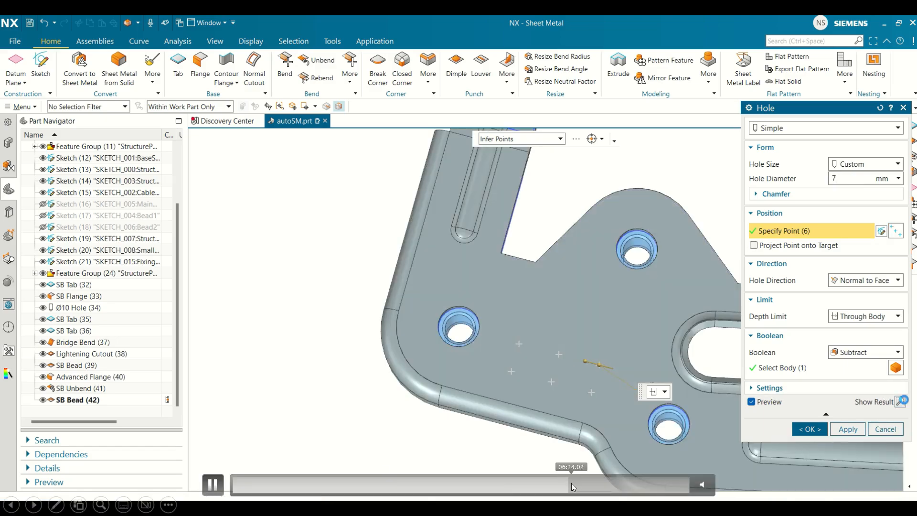
left_click(572, 484)
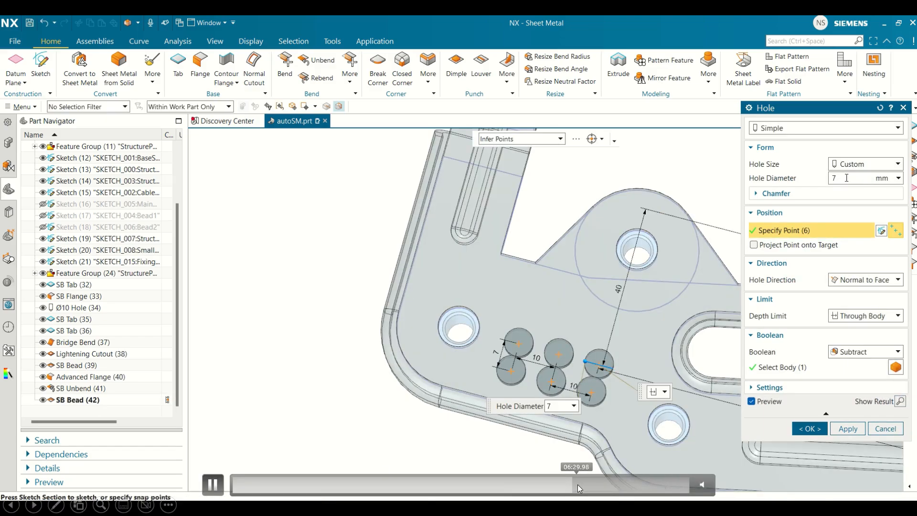
left_click(580, 486)
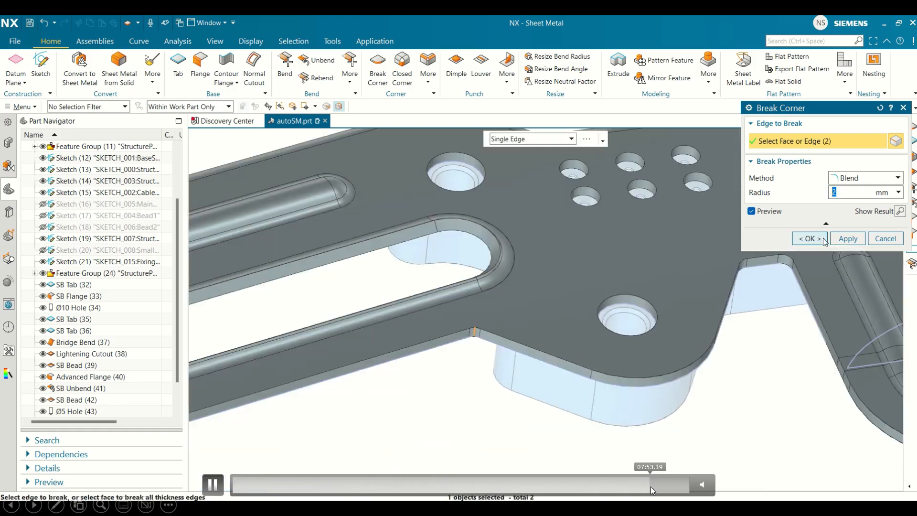
left_click(655, 486)
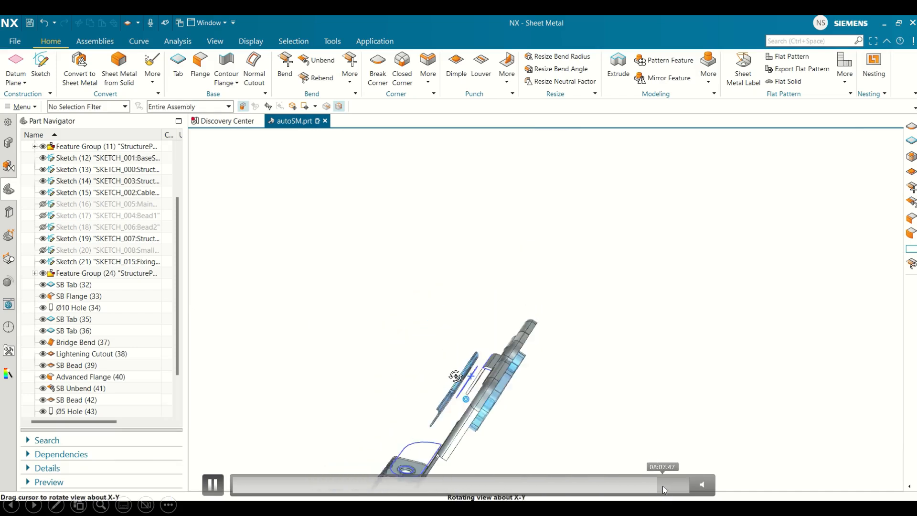
left_click(663, 486)
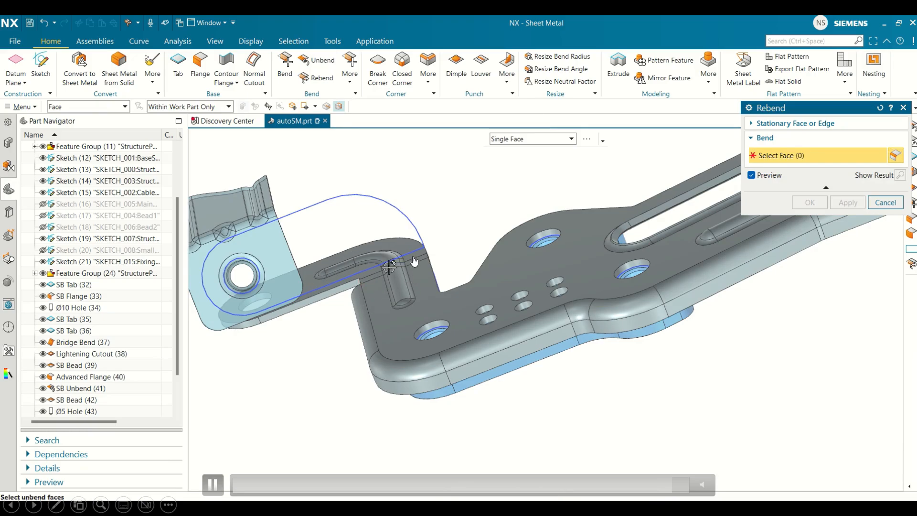
left_click(684, 485)
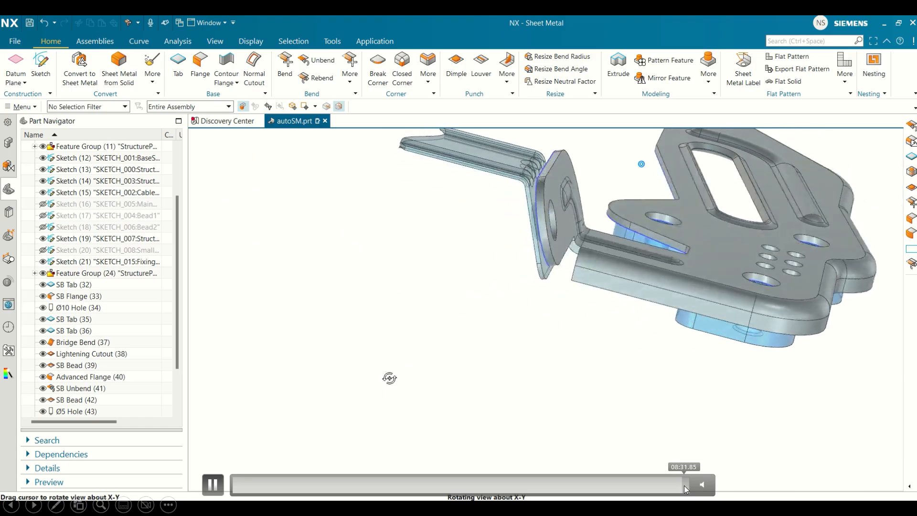